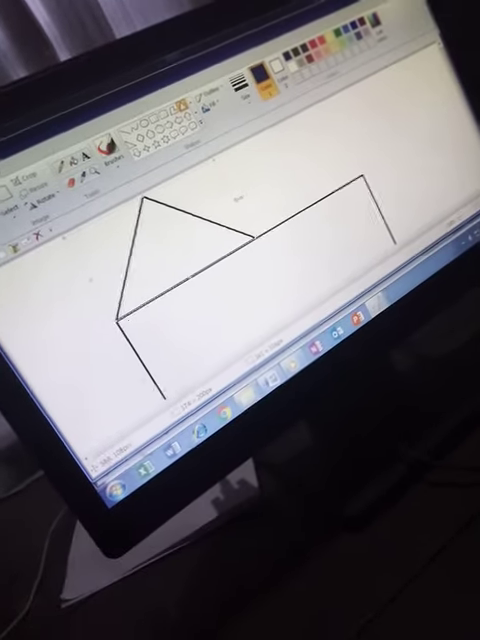
Stretch the roof triangle so it spans the full top of the walls.
drag(250, 238, 390, 235)
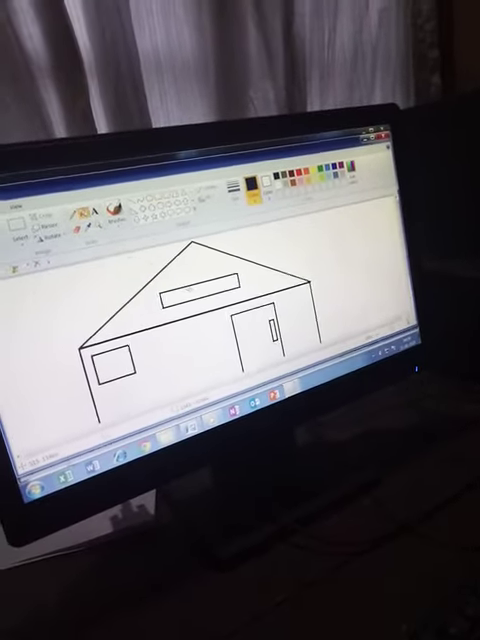
Fill the rectangular roof vent solid black.
click(200, 297)
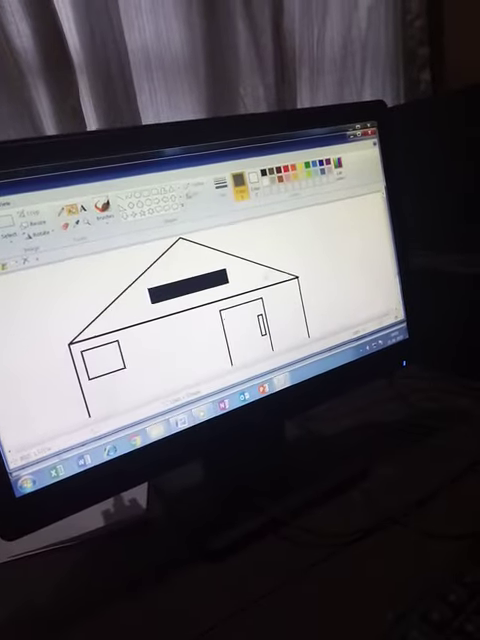
Fill the triangular roof with grey.
click(255, 275)
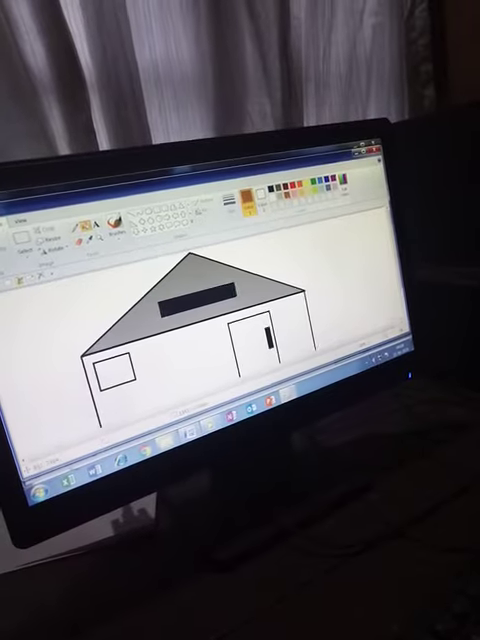
Fill the door brown, the window light blue, and the walls pink.
click(248, 340)
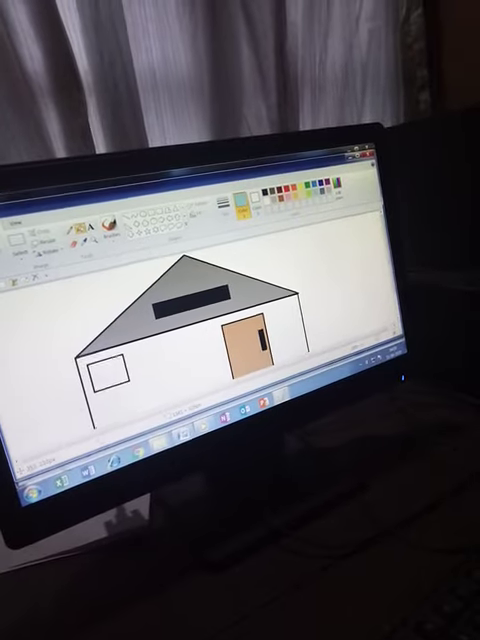
click(115, 368)
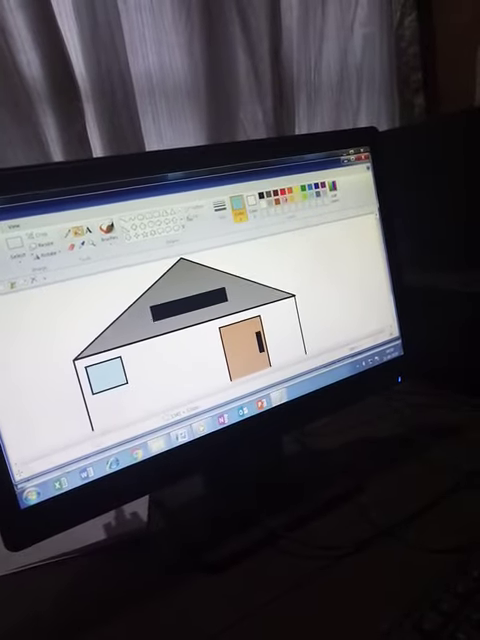
click(197, 340)
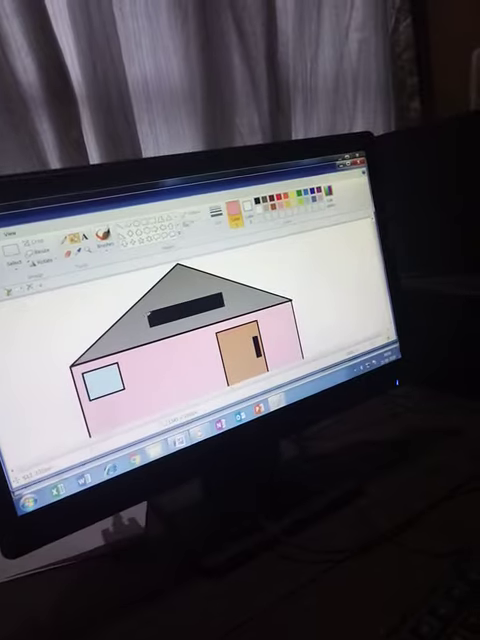